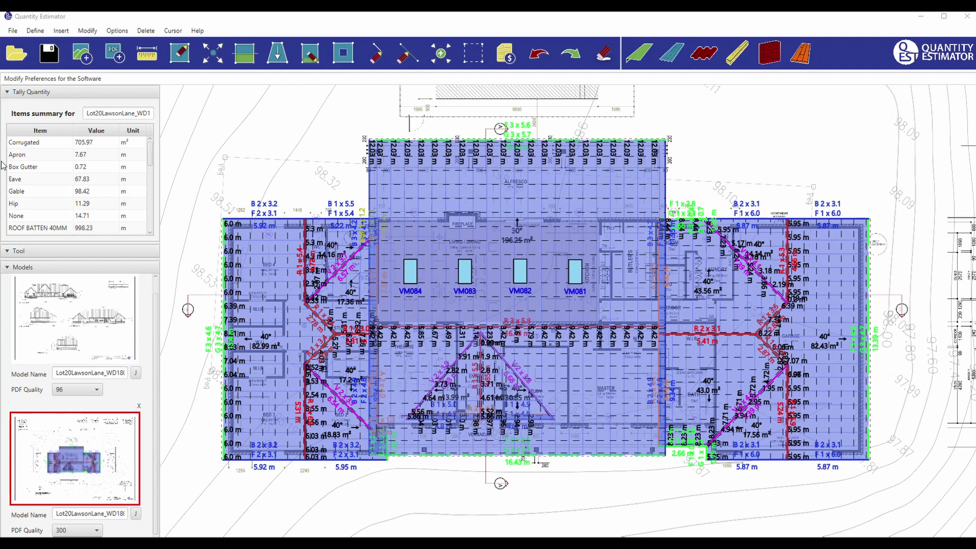
# Show the File menu with its Estimation Report and Report to CSV commands over the roof plan.
pyautogui.click(12, 31)
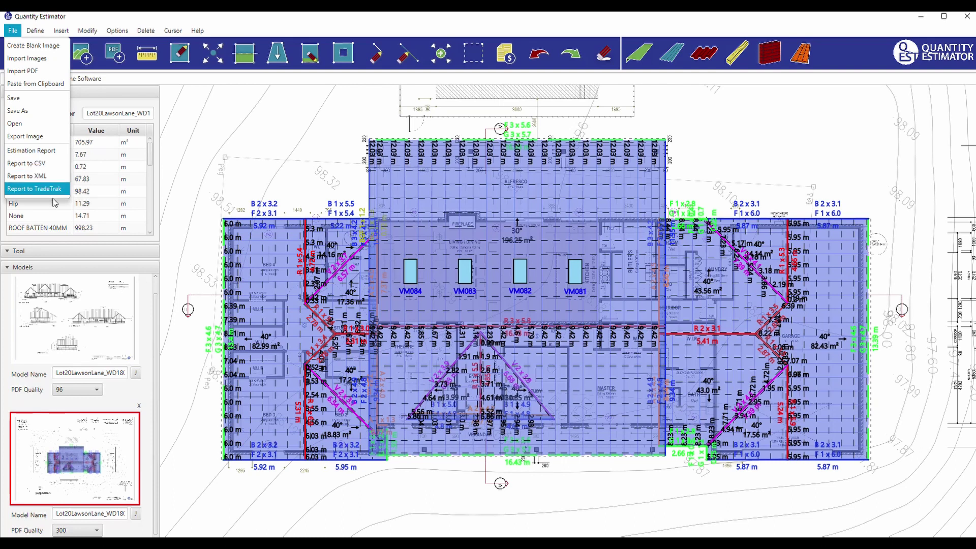
# Dismiss the material definitions list and choose Preferences from the Options menu.
pyautogui.moveTo(14, 31)
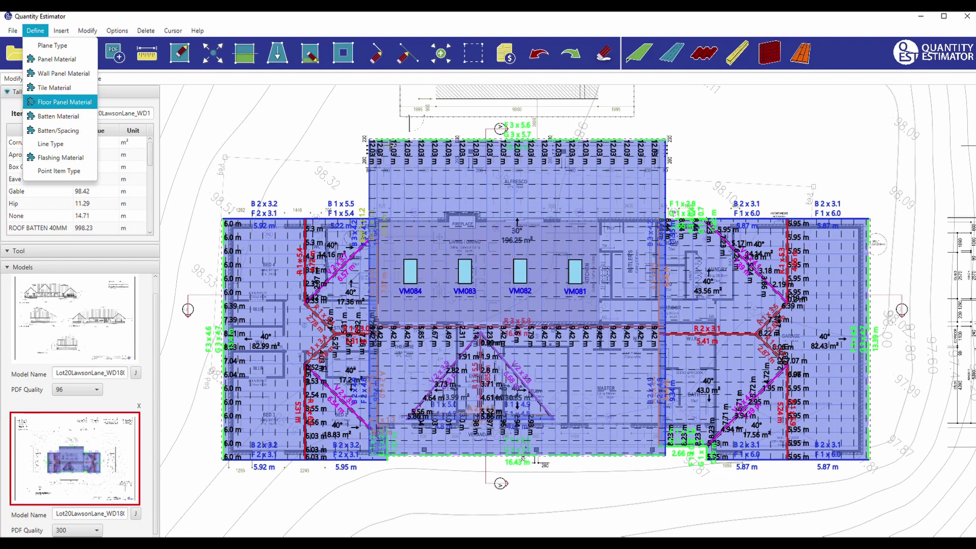
pyautogui.click(309, 135)
pyautogui.click(117, 30)
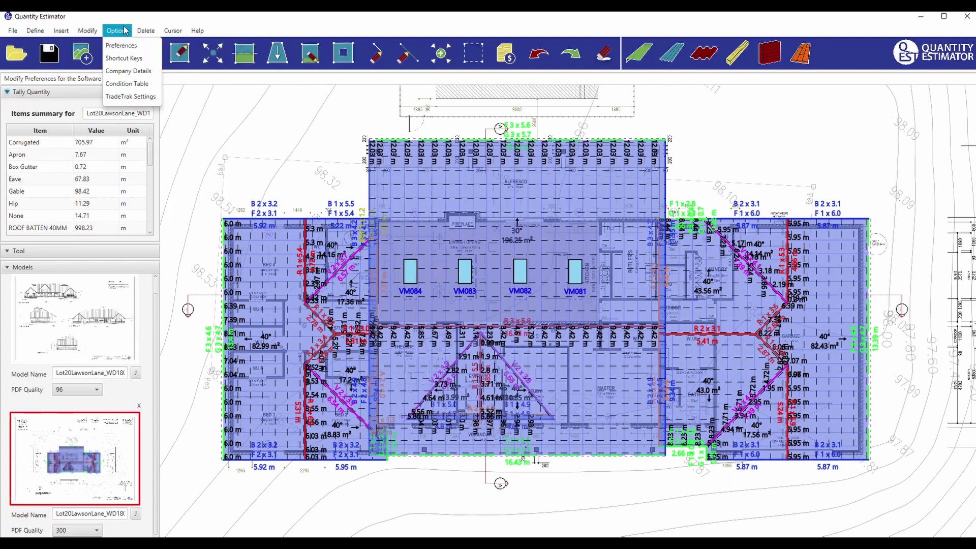
pyautogui.click(122, 50)
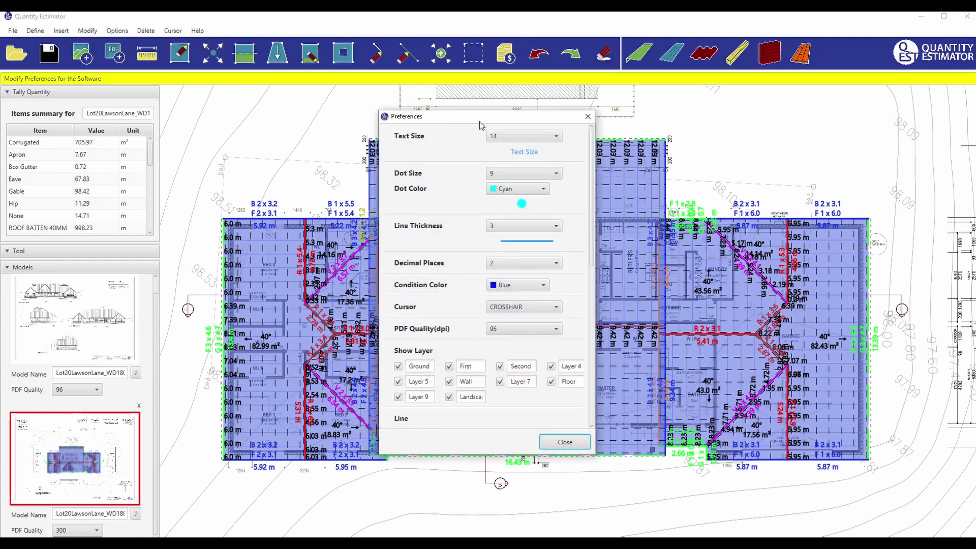
# Set Text Size 10 and Line Thickness 2 in Preferences, review the remaining settings, and close.
pyautogui.click(520, 137)
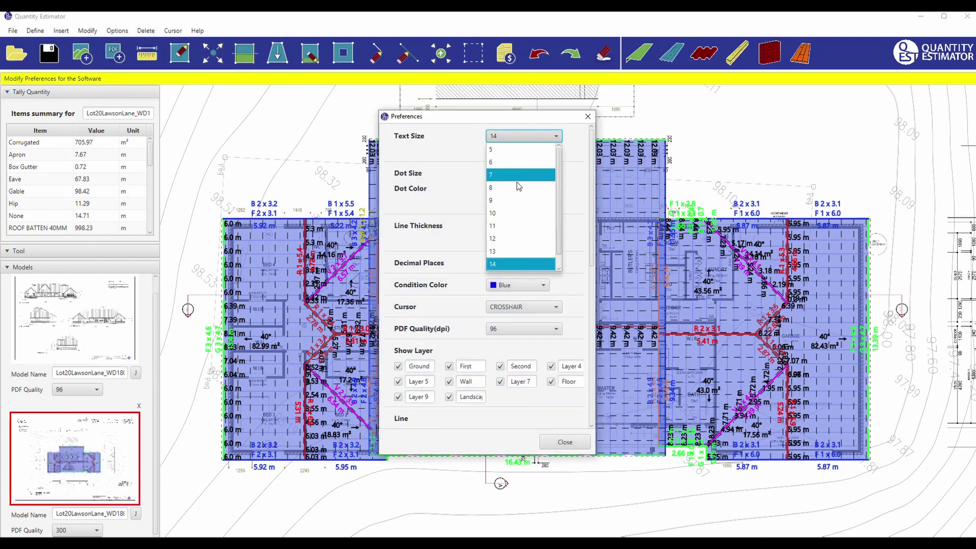
pyautogui.click(508, 210)
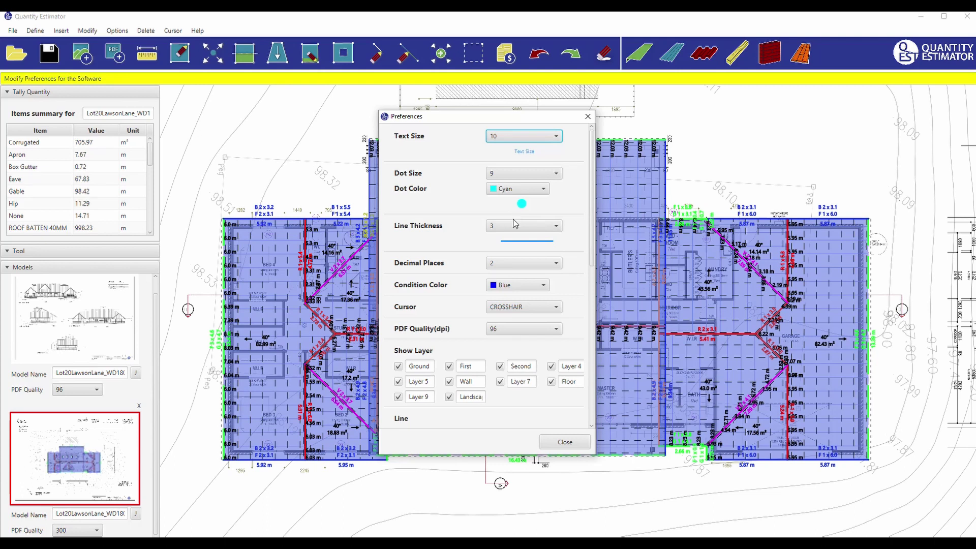
pyautogui.click(536, 227)
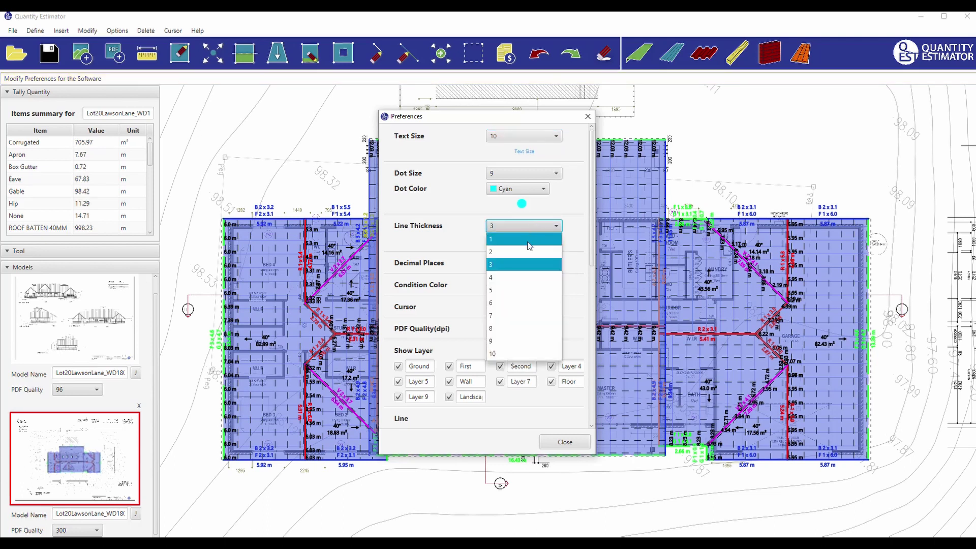
pyautogui.click(524, 253)
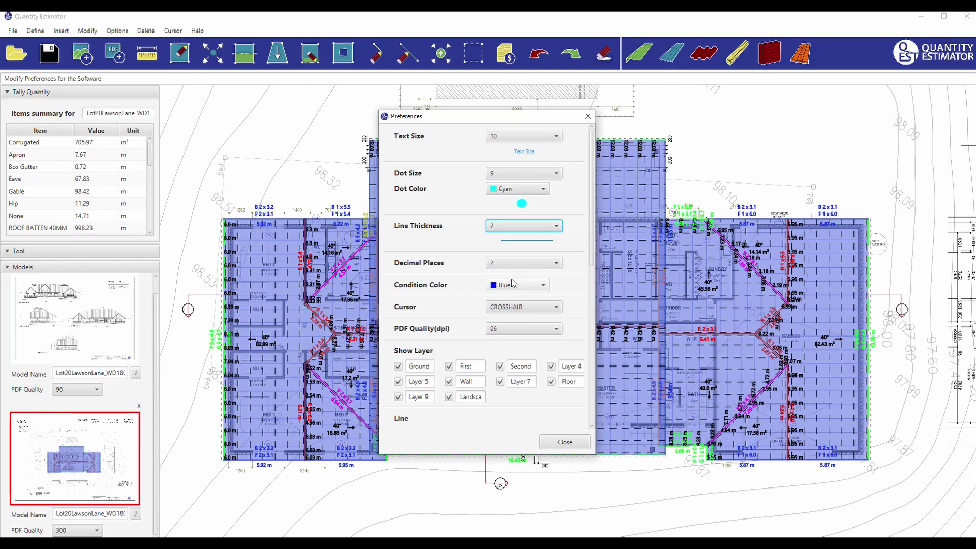
pyautogui.scroll(-4, 504, 300)
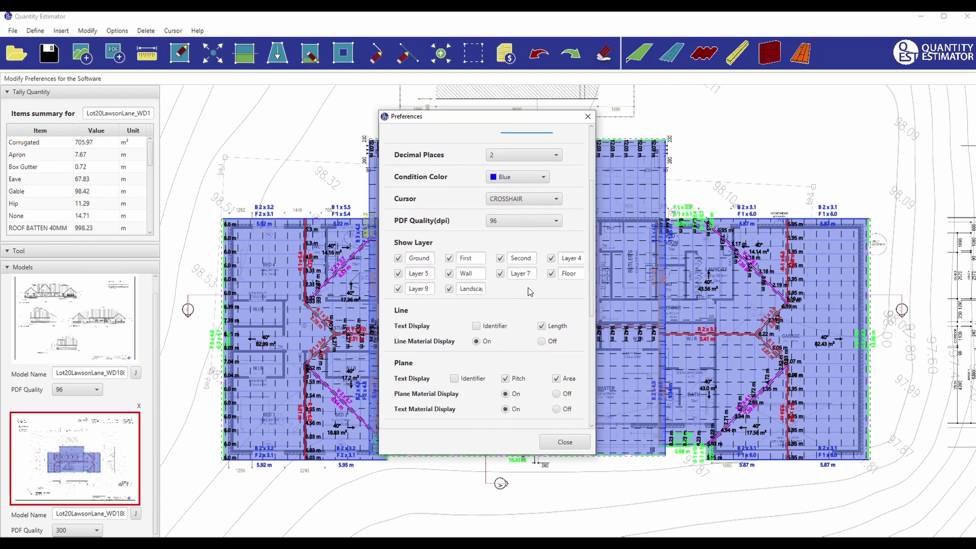
pyautogui.scroll(-2, 519, 344)
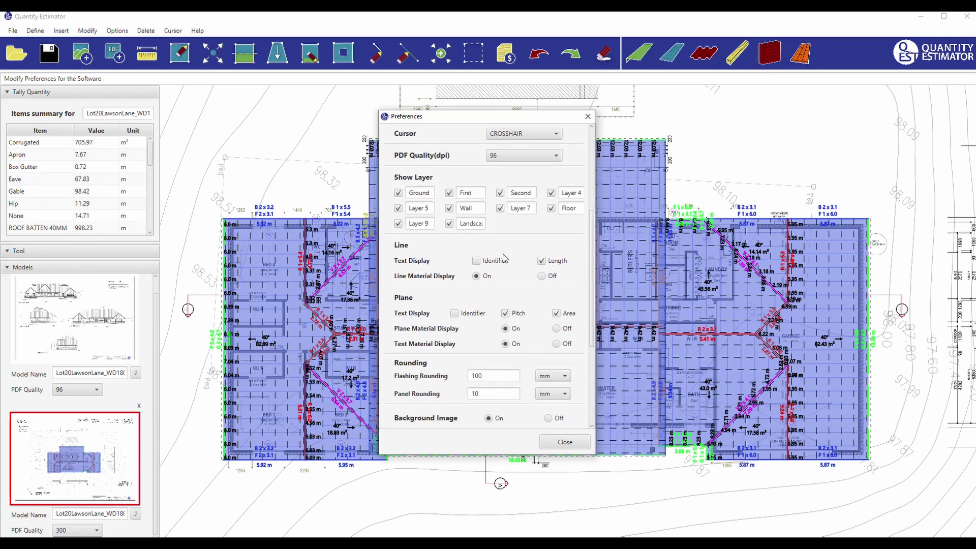
pyautogui.scroll(-2, 496, 288)
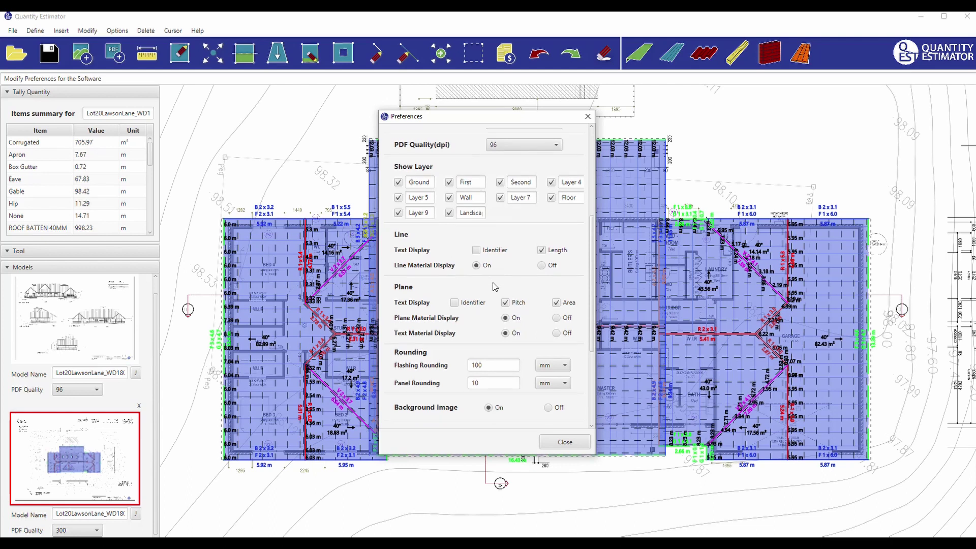
pyautogui.scroll(-2, 496, 287)
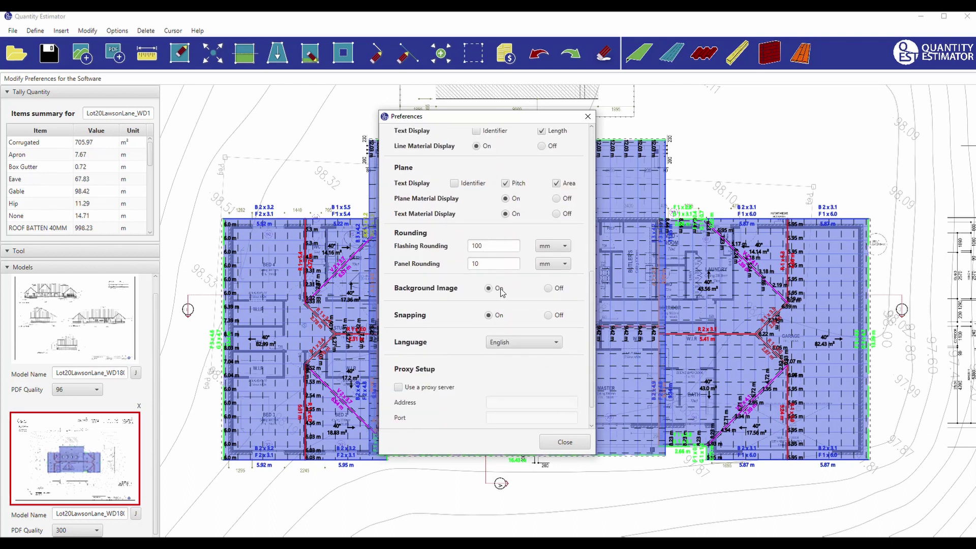
pyautogui.scroll(-1, 501, 293)
pyautogui.click(565, 441)
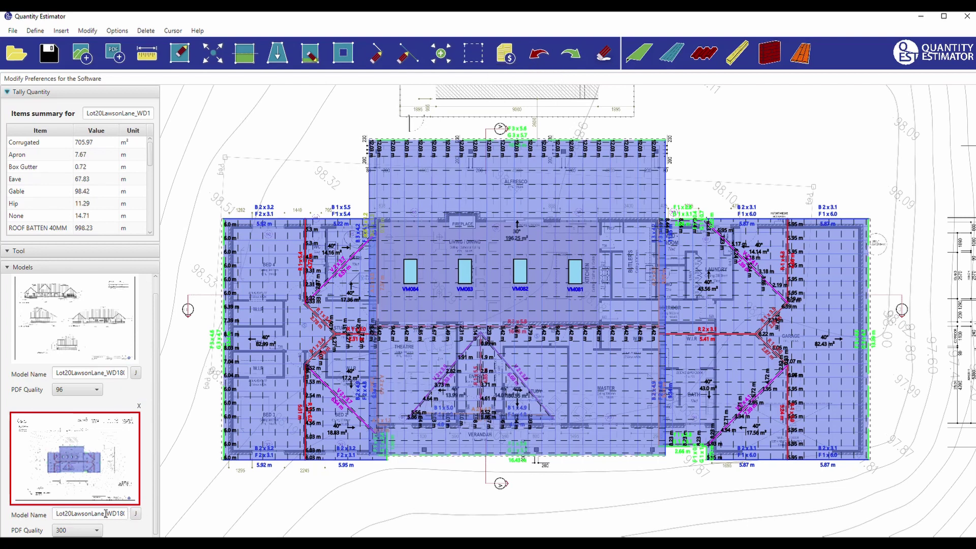
pyautogui.moveTo(104, 514); pyautogui.dragTo(176, 518)
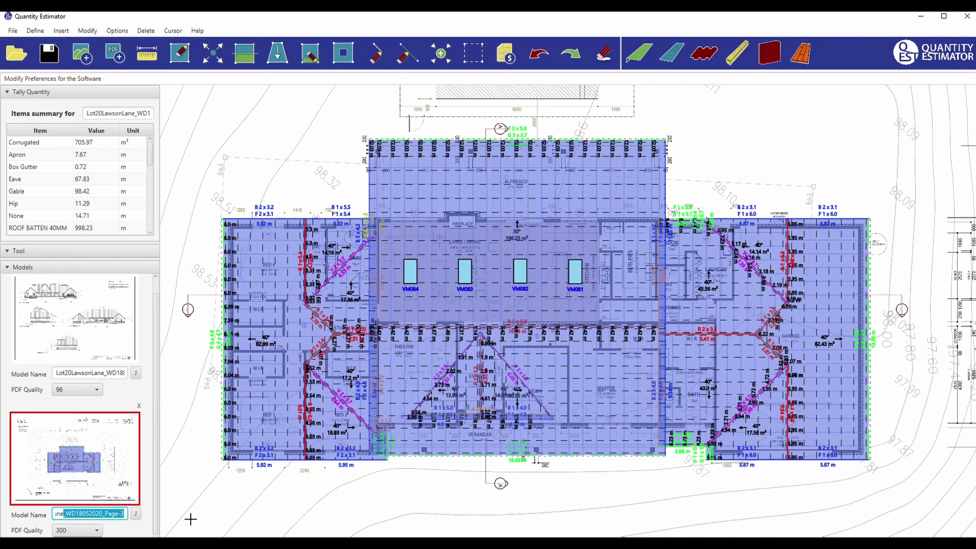
pyautogui.press('BackSpace')
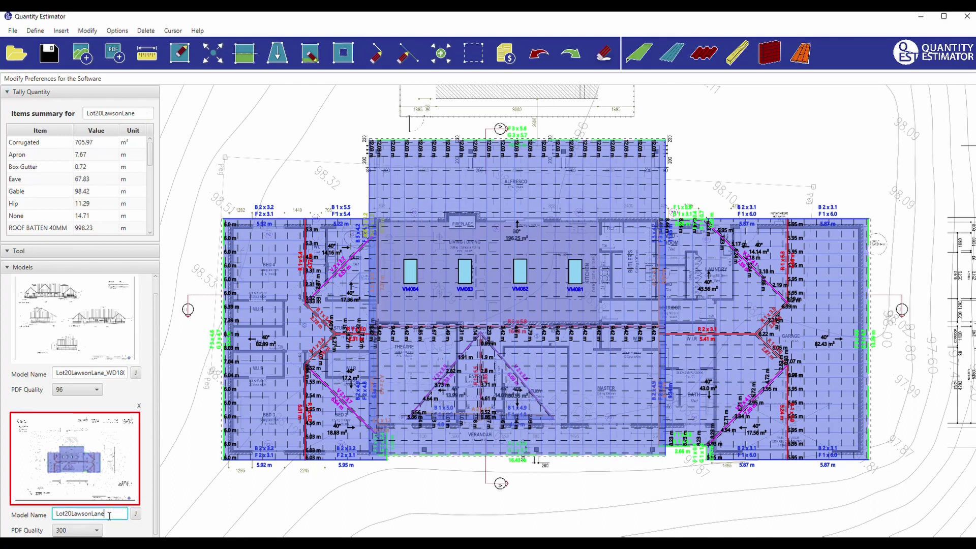
pyautogui.moveTo(108, 516); pyautogui.dragTo(54, 514)
pyautogui.hotkey('ctrl', 'c')
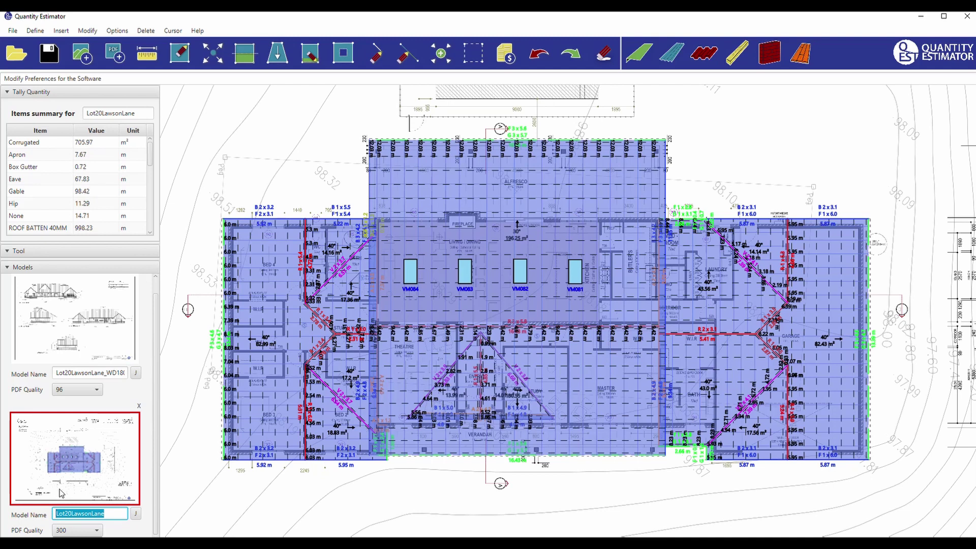
pyautogui.click(136, 516)
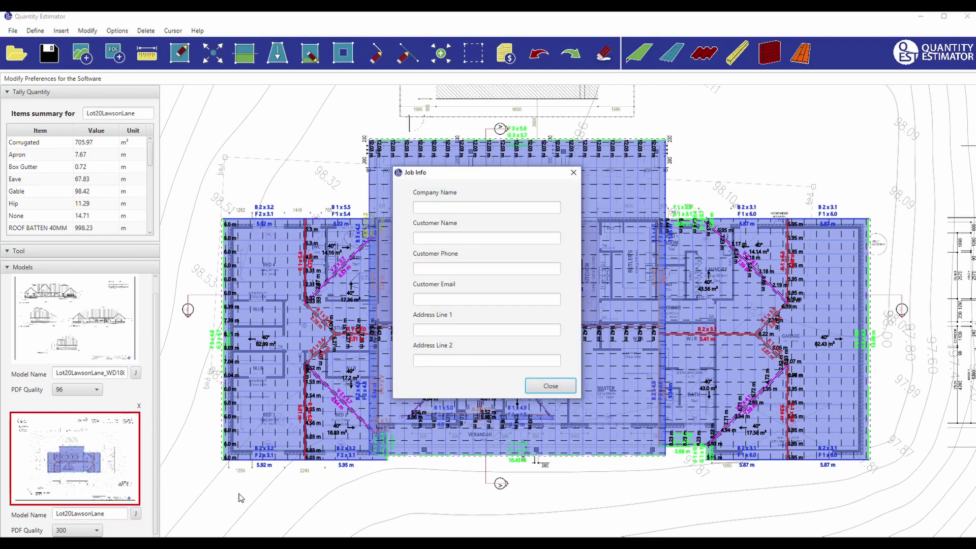
pyautogui.click(448, 330)
pyautogui.hotkey('ctrl', 'v')
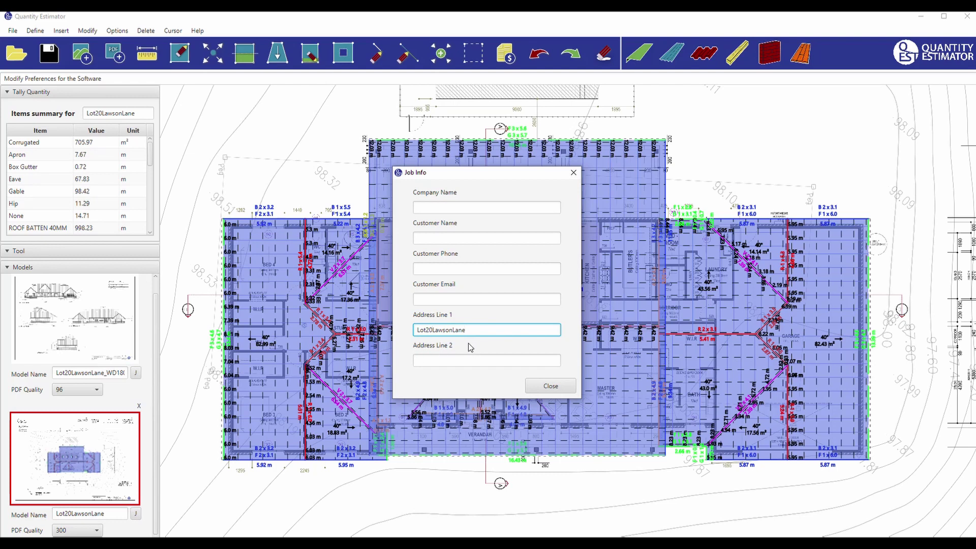
pyautogui.click(437, 359)
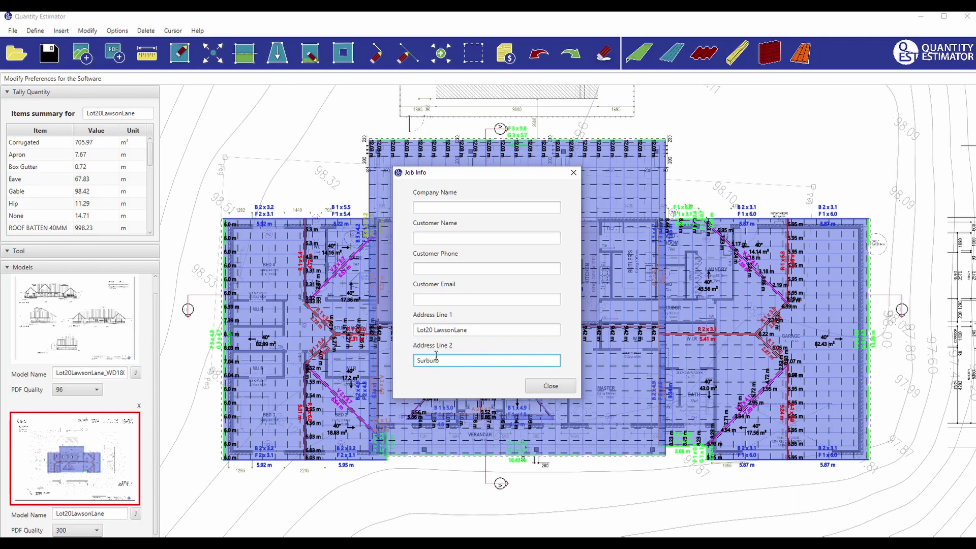
pyautogui.click(558, 389)
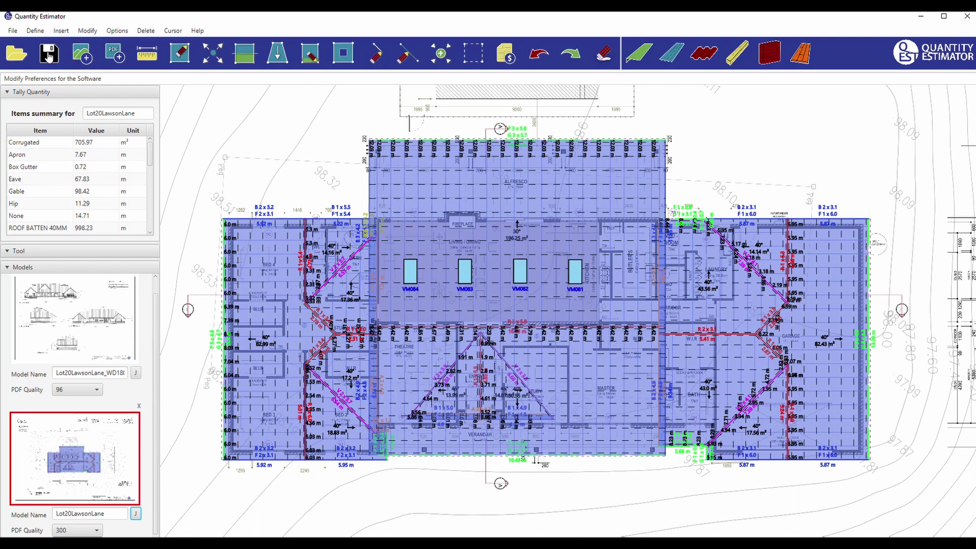
pyautogui.click(48, 54)
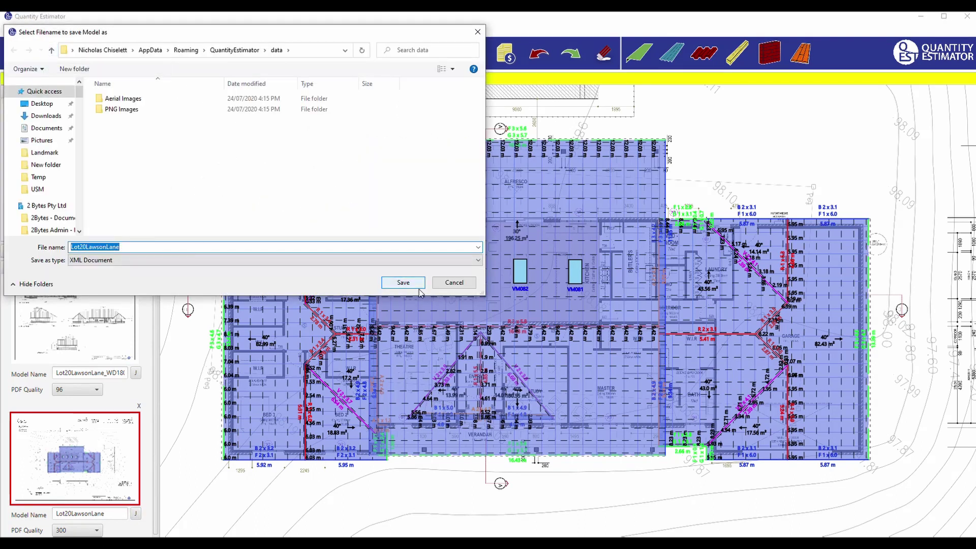
pyautogui.click(413, 288)
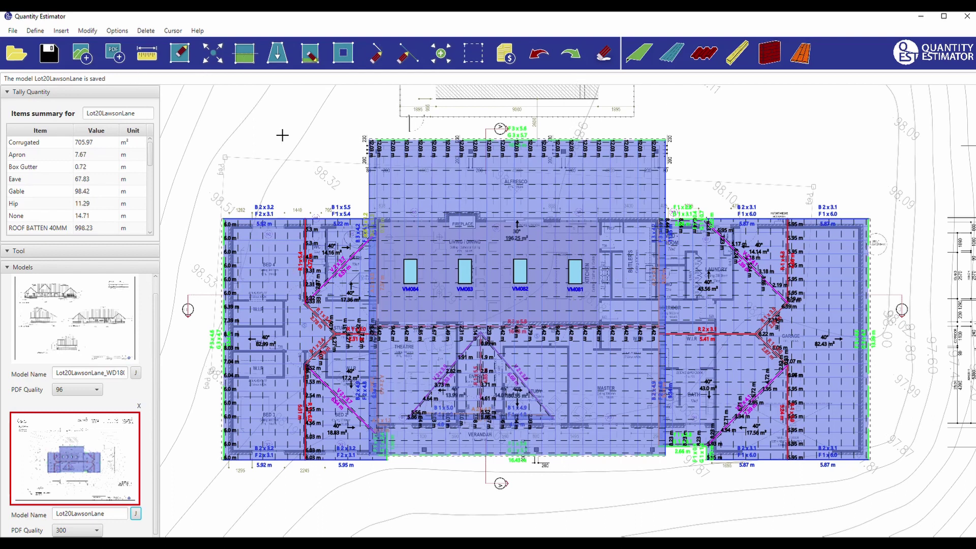
pyautogui.click(506, 54)
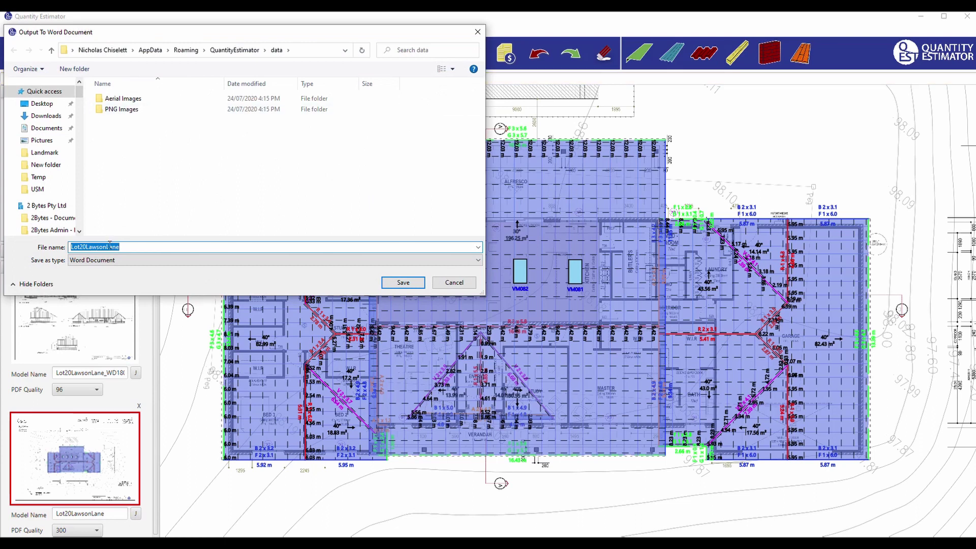
pyautogui.click(404, 282)
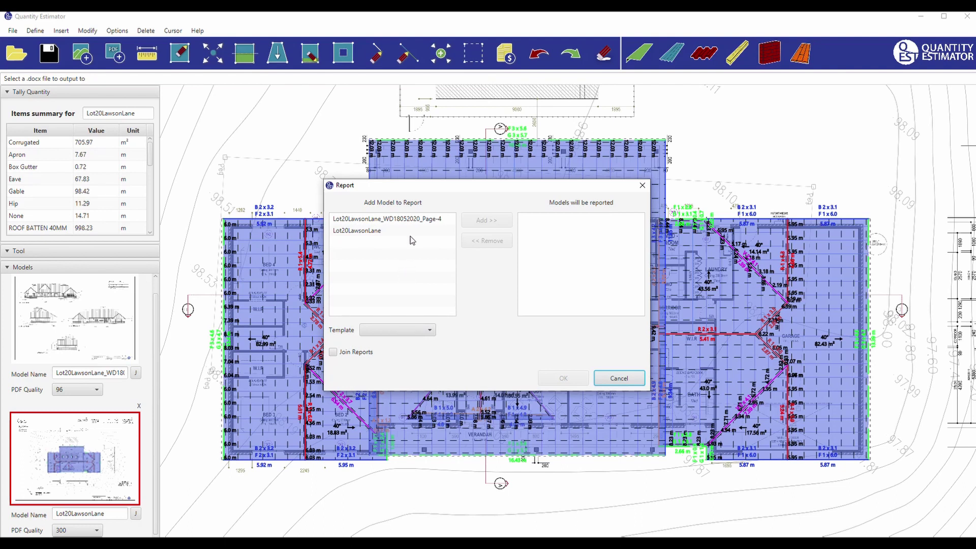
pyautogui.doubleClick(362, 232)
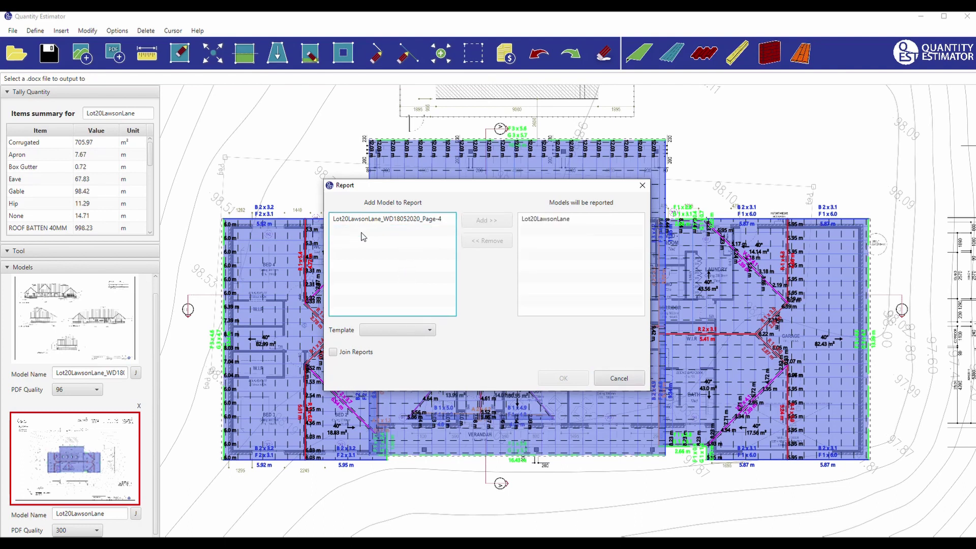
pyautogui.click(419, 331)
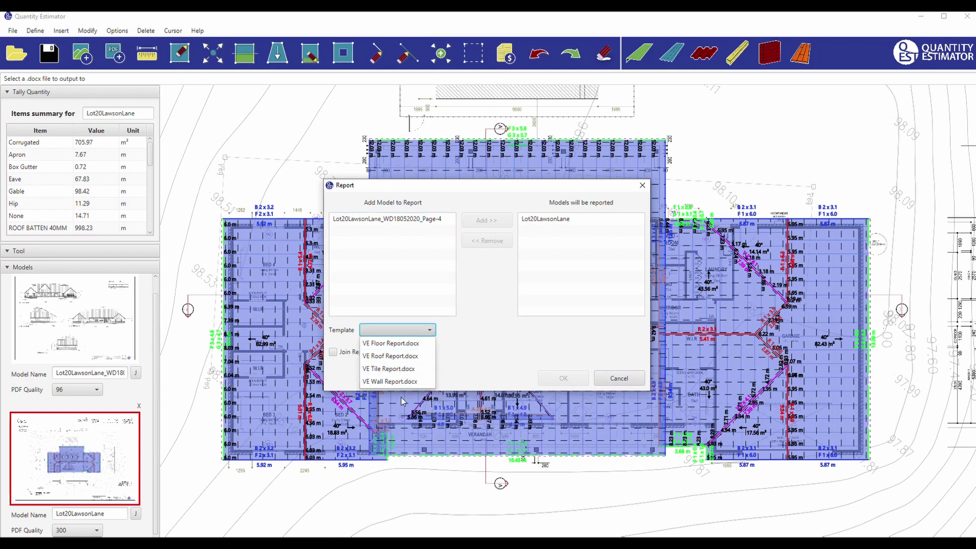
pyautogui.click(396, 355)
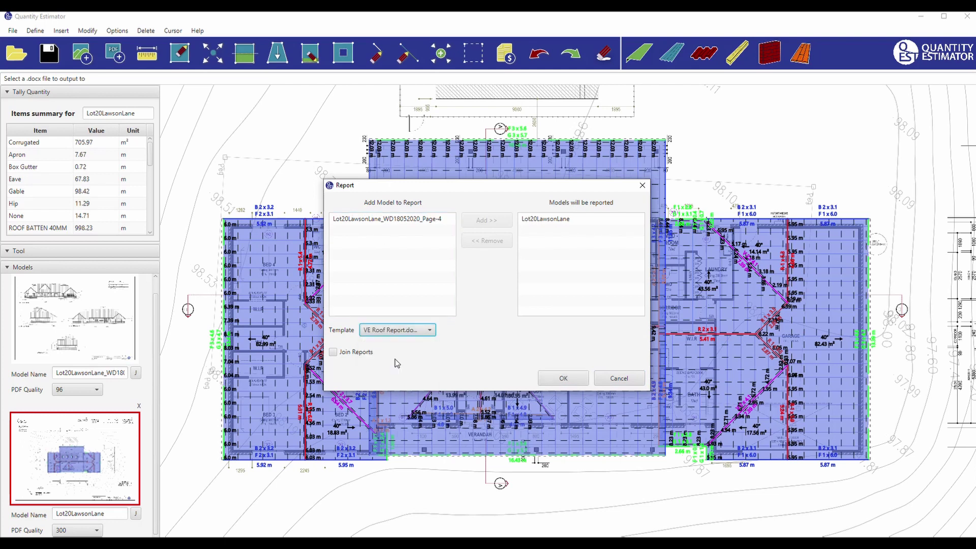
pyautogui.click(570, 379)
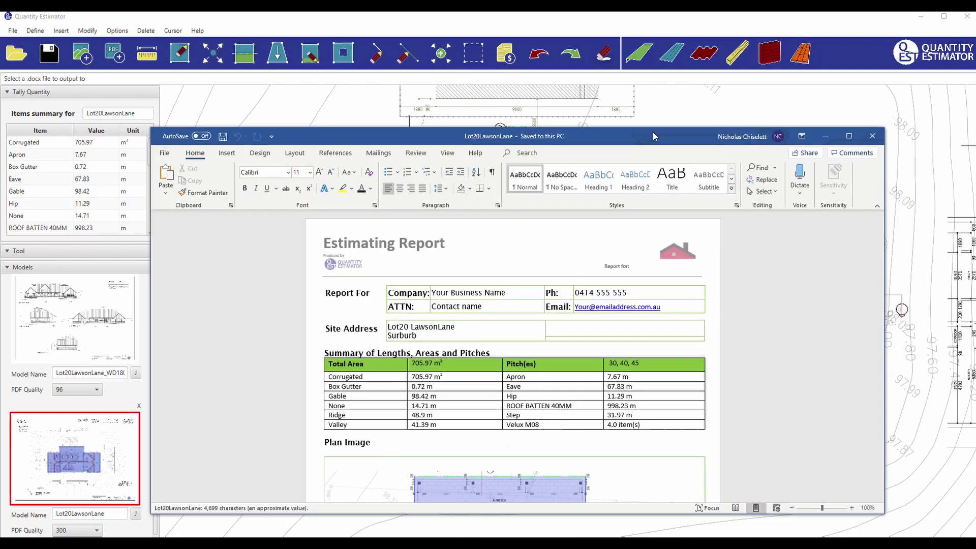
# Move the Word window and scroll from page 1's summary table and plan image to the Total Line Lengths table.
pyautogui.moveTo(653, 132); pyautogui.dragTo(587, 69)
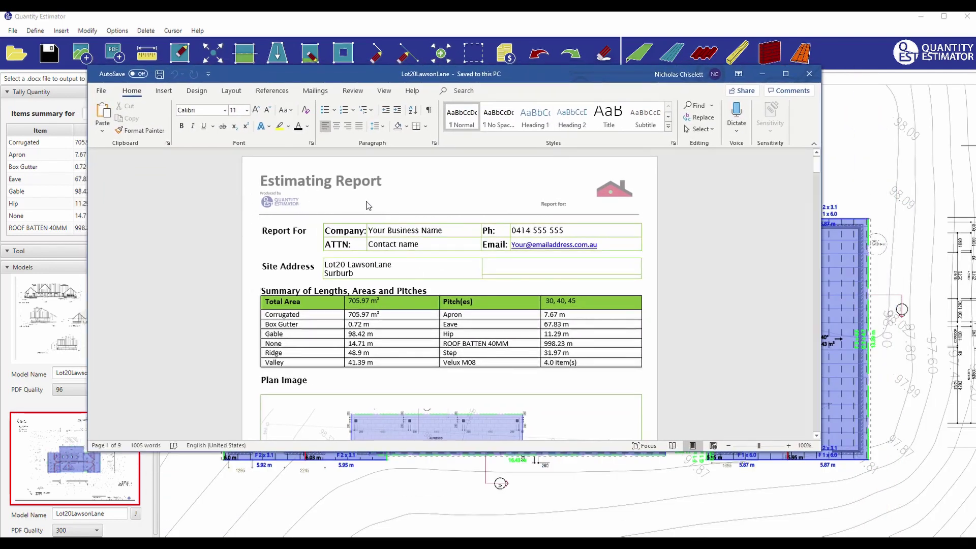
pyautogui.scroll(-1, 388, 228)
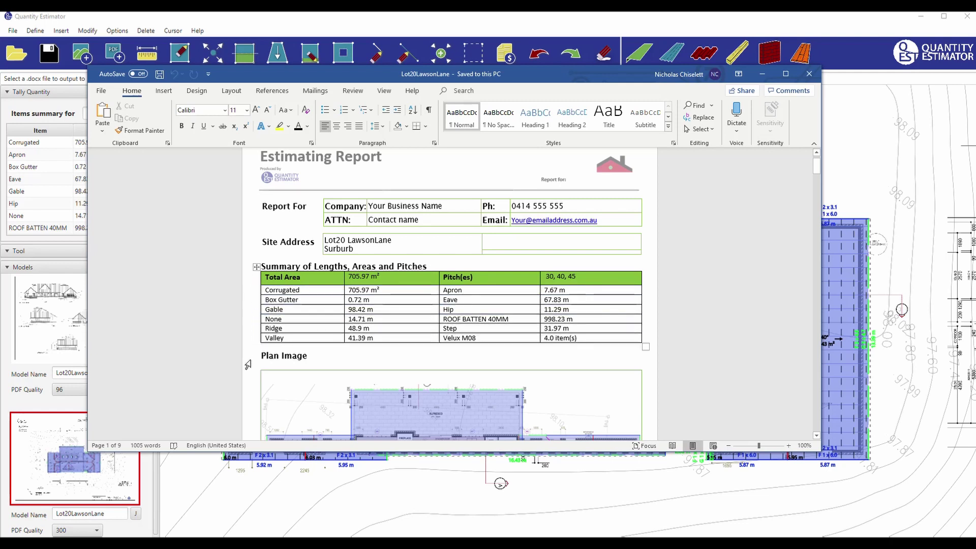
pyautogui.scroll(-5, 248, 364)
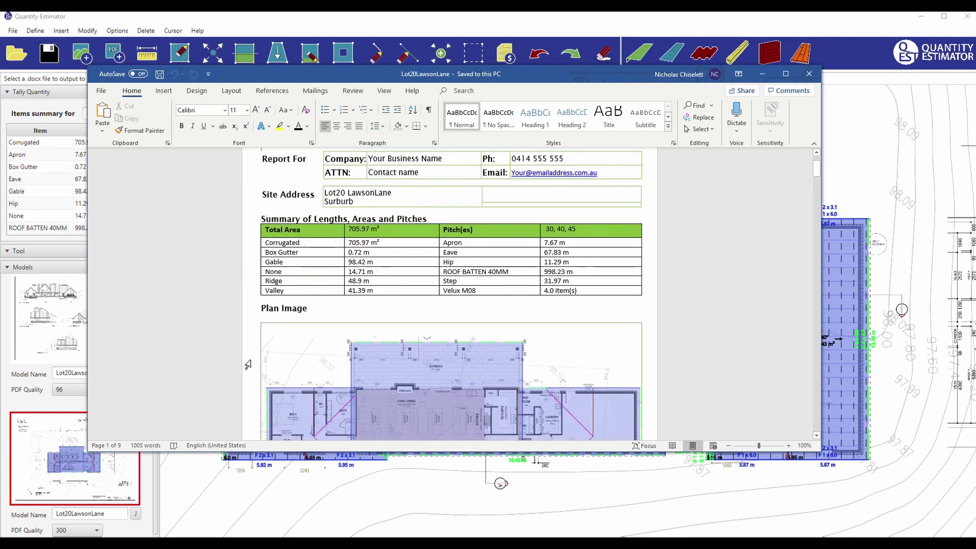
pyautogui.scroll(-5, 245, 364)
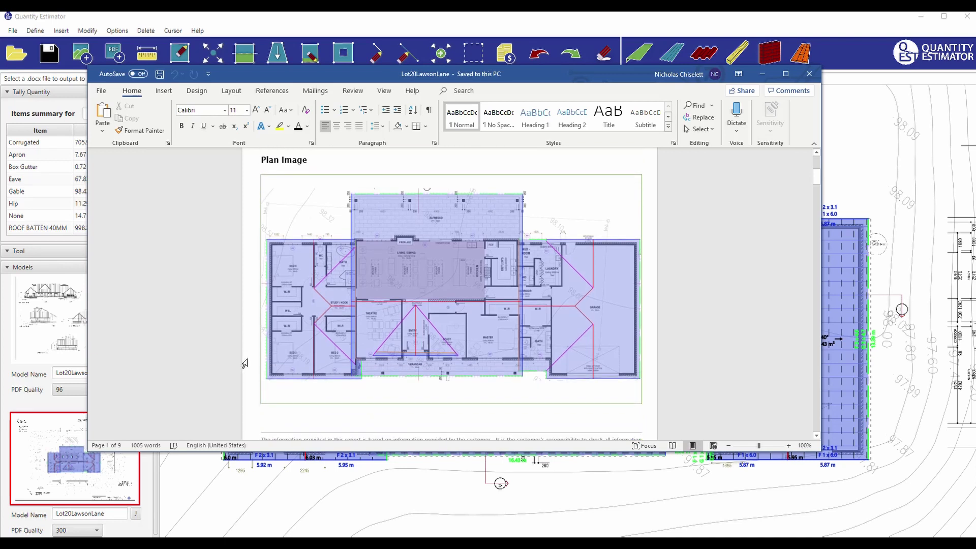
pyautogui.scroll(-10, 247, 363)
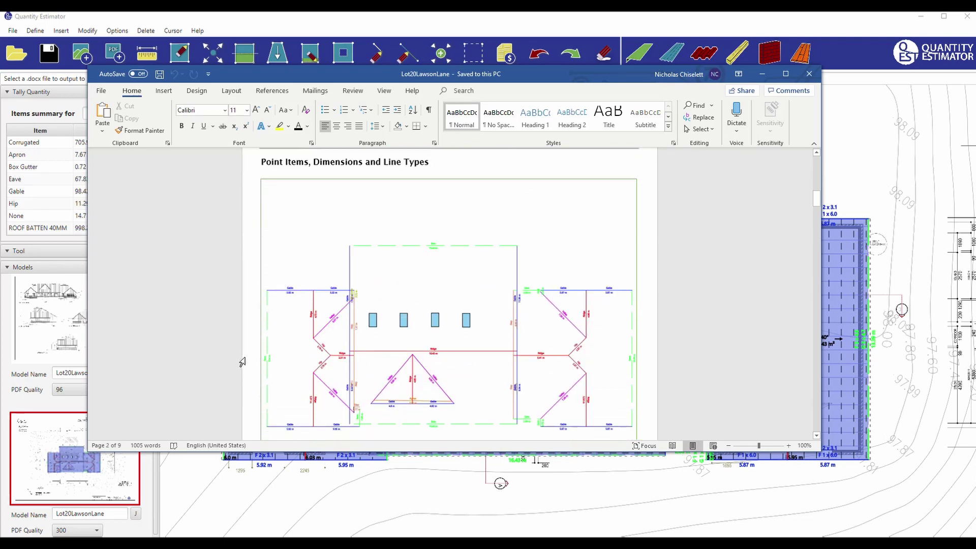
pyautogui.scroll(-2, 247, 356)
pyautogui.scroll(-1, 247, 356)
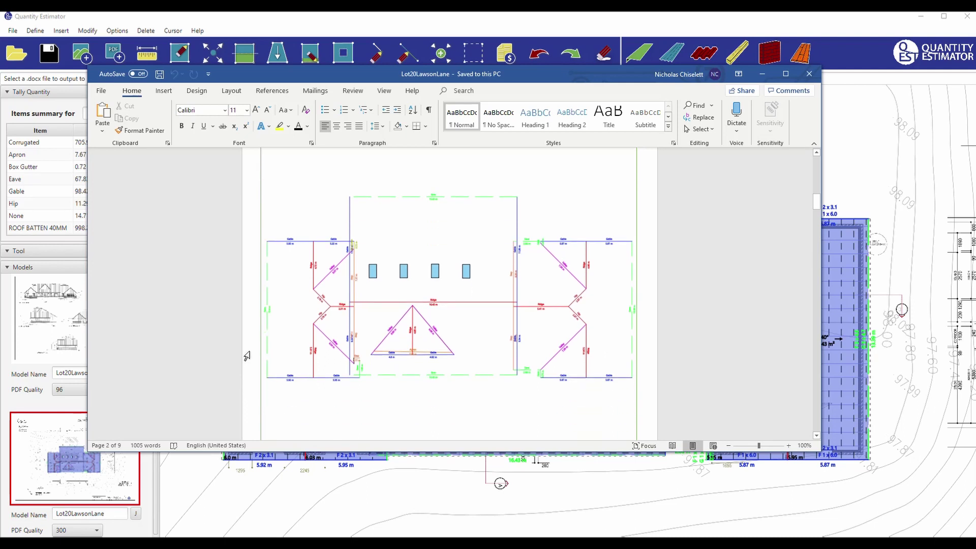
pyautogui.scroll(-9, 246, 356)
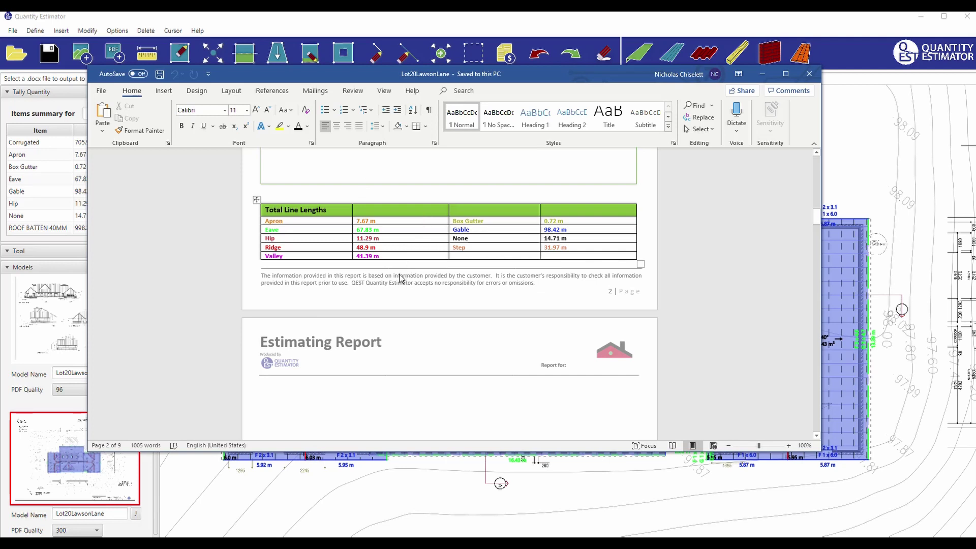
pyautogui.scroll(-6, 396, 283)
# Delete the blank lines so Plane Pitches/Slopes and Areas starts right under the page 3 header.
pyautogui.click(389, 258)
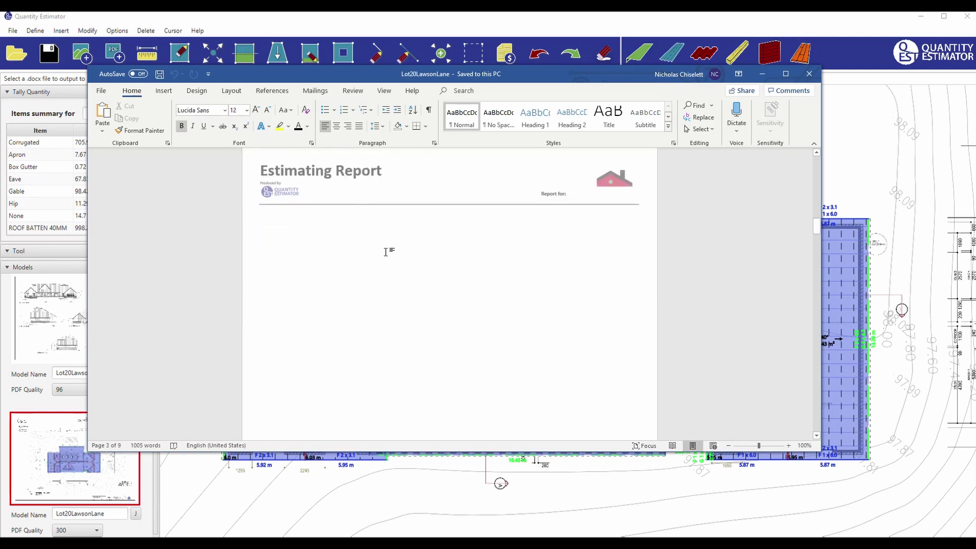
pyautogui.press('Delete')
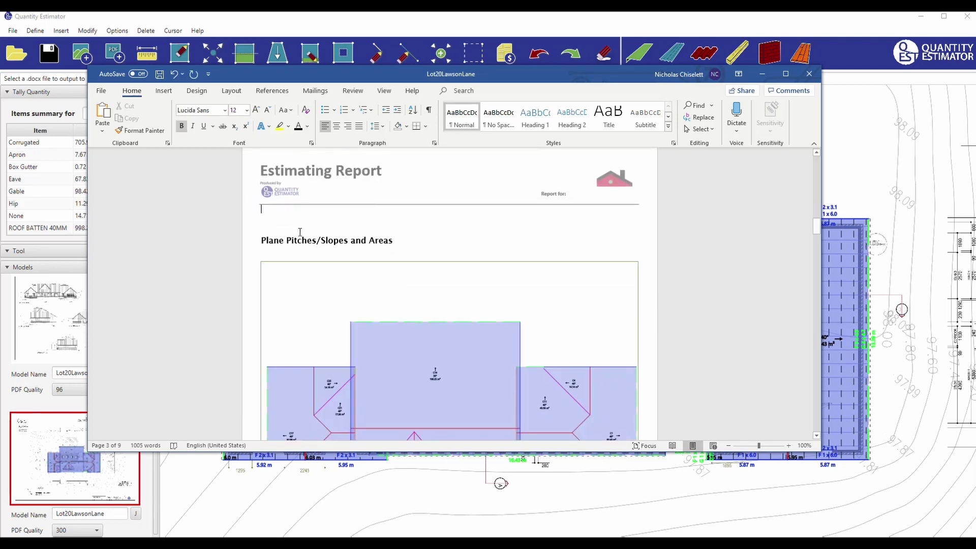
pyautogui.press('Delete')
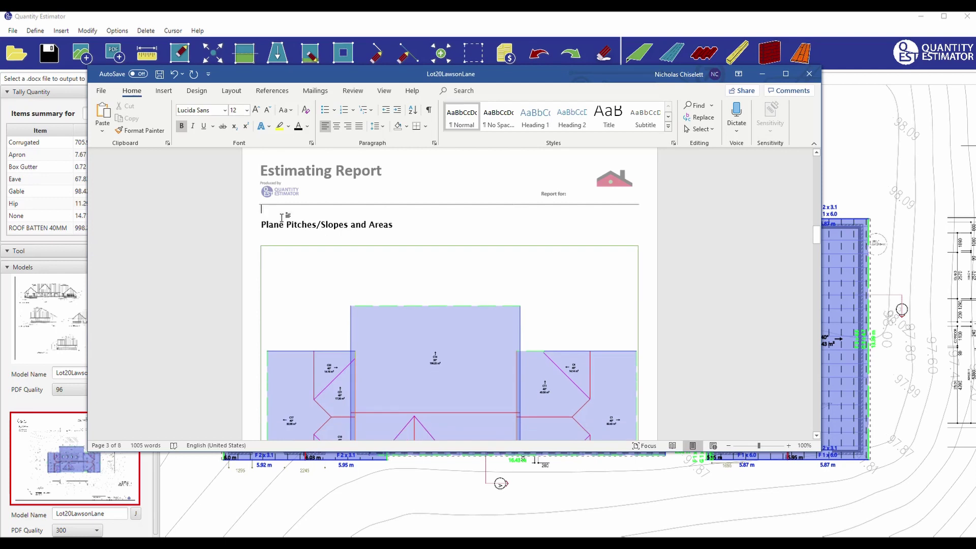
pyautogui.scroll(-10, 301, 307)
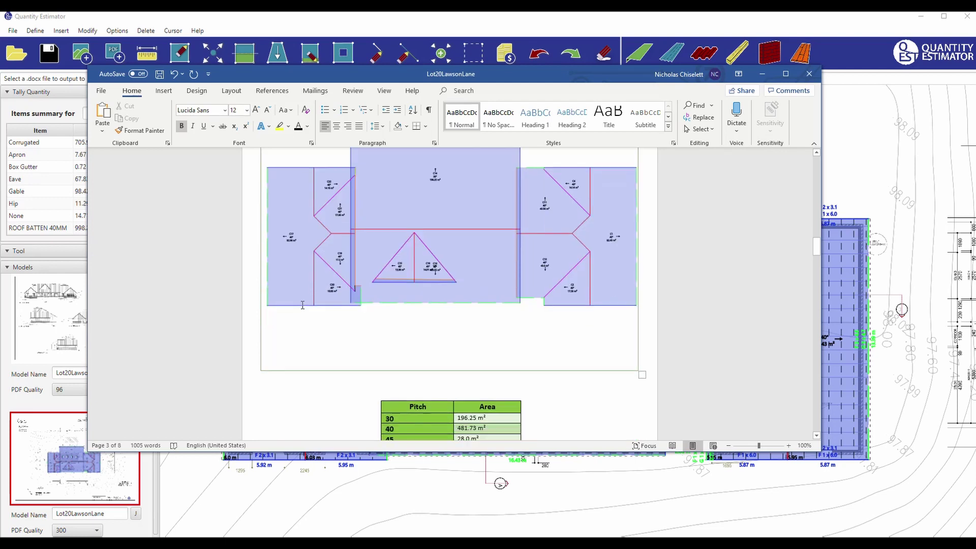
pyautogui.scroll(6, 407, 316)
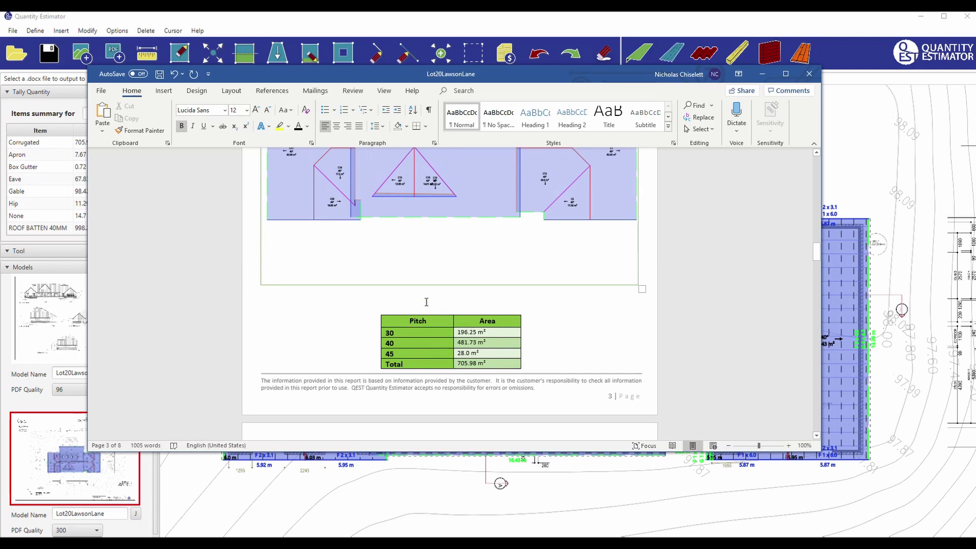
# Review the pitch areas (30: 196.25 m², 40: 481.73 m², 45: 28.0 m², total 705.98 m²) and Panels plan.
pyautogui.click(427, 303)
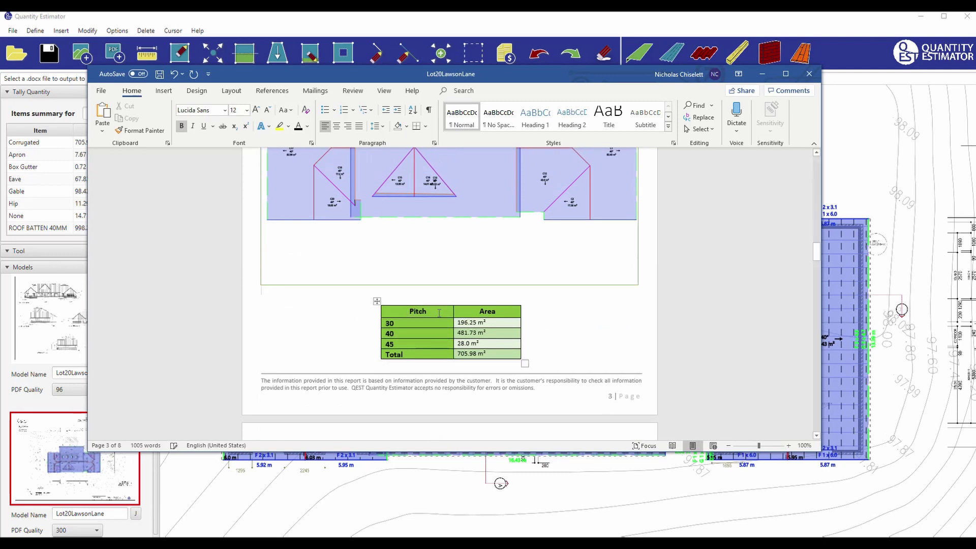
pyautogui.scroll(-3, 436, 312)
pyautogui.scroll(7, 435, 321)
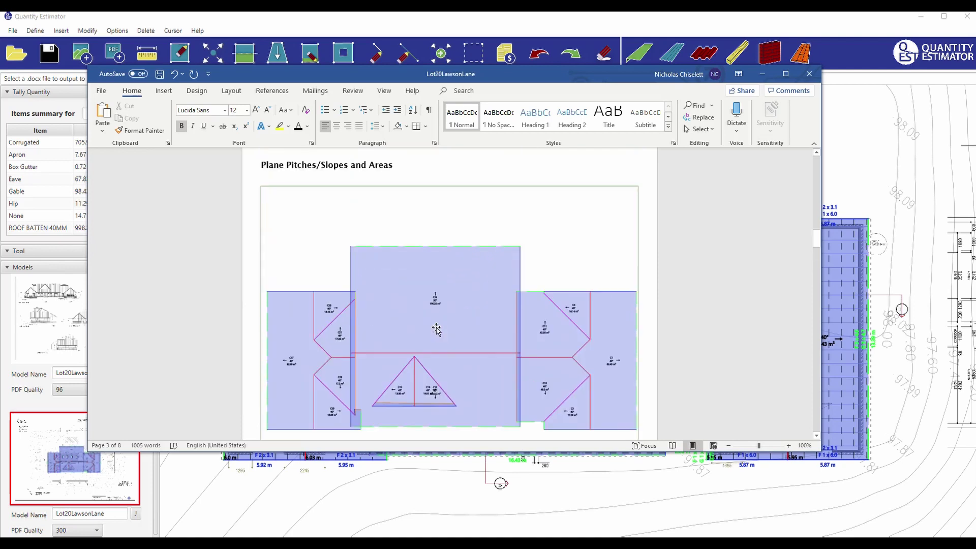
pyautogui.scroll(-1, 429, 322)
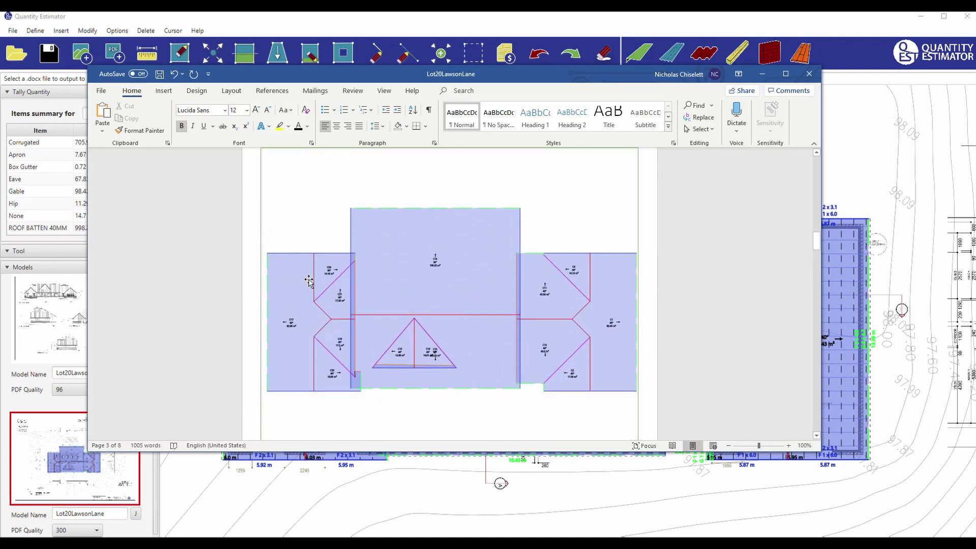
pyautogui.scroll(-9, 491, 331)
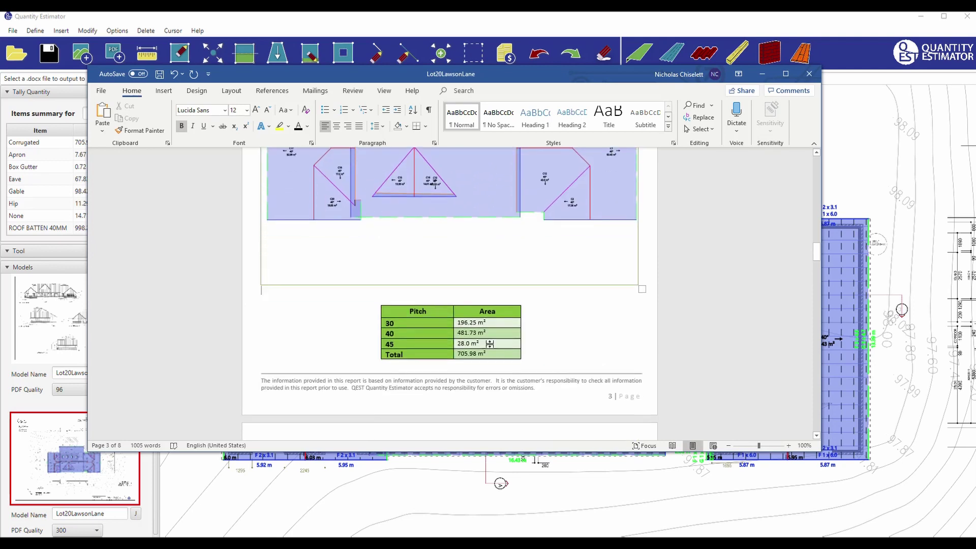
pyautogui.scroll(-7, 546, 357)
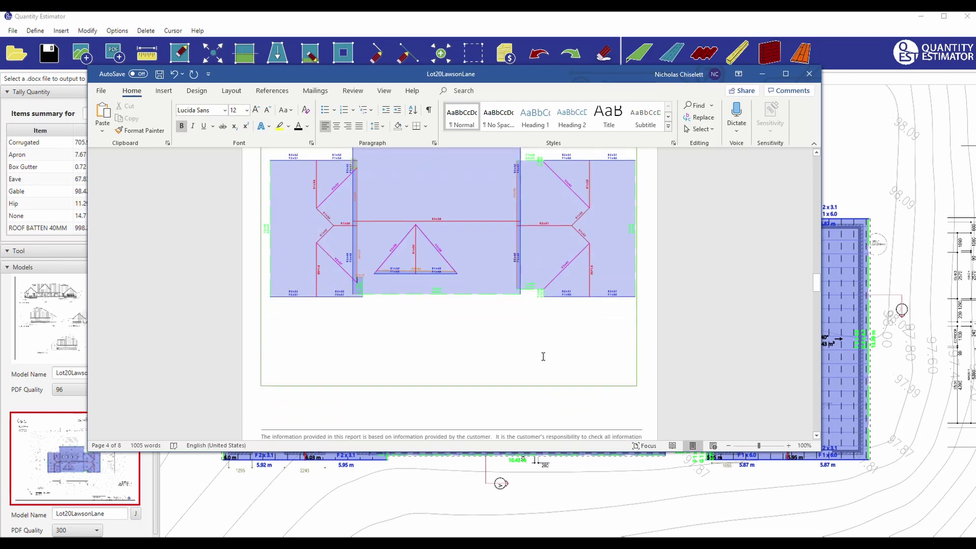
pyautogui.scroll(-10, 538, 343)
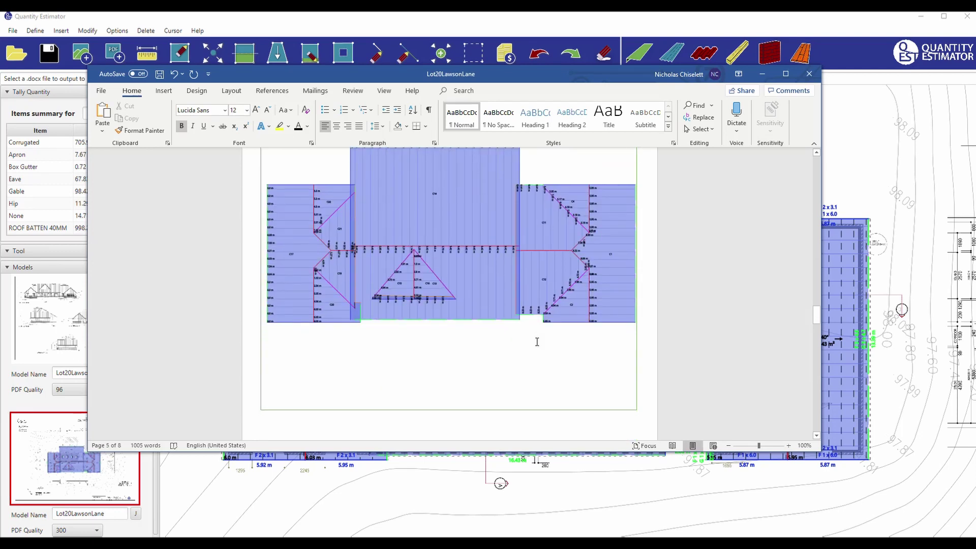
pyautogui.scroll(-12, 537, 342)
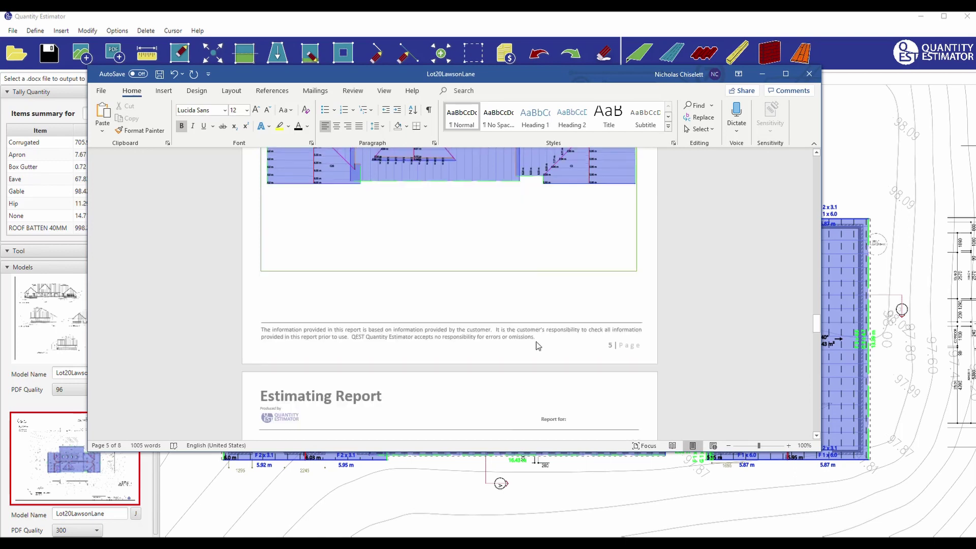
# Scroll through the Panel, Flashing and Batten cutting lists and Accessories table to the end, then back to page 7.
pyautogui.scroll(-3, 538, 341)
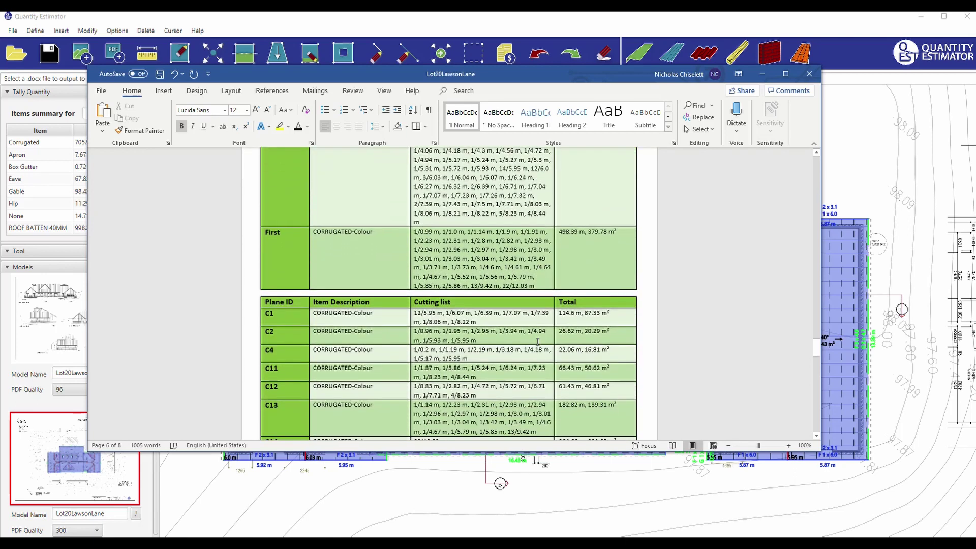
pyautogui.scroll(6, 532, 336)
pyautogui.scroll(-2, 524, 330)
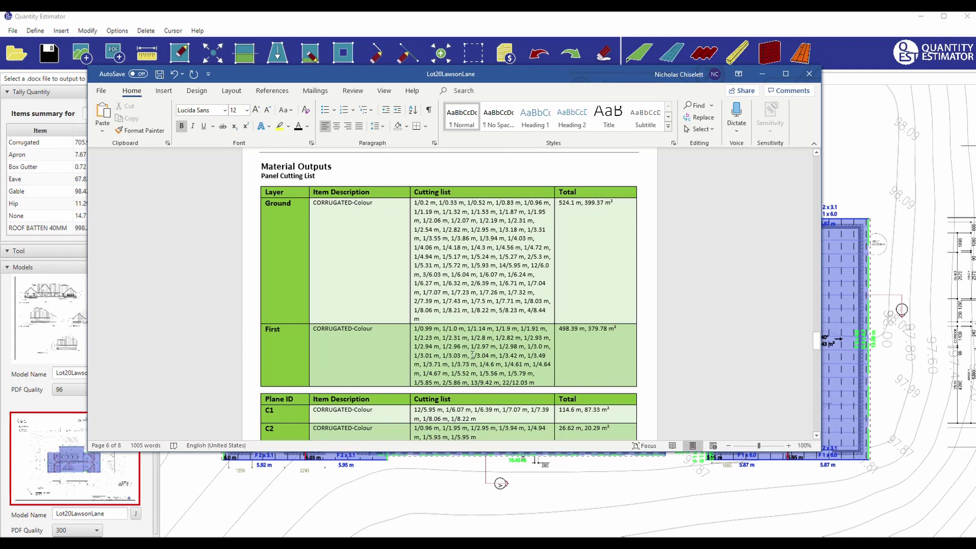
pyautogui.scroll(-3, 534, 300)
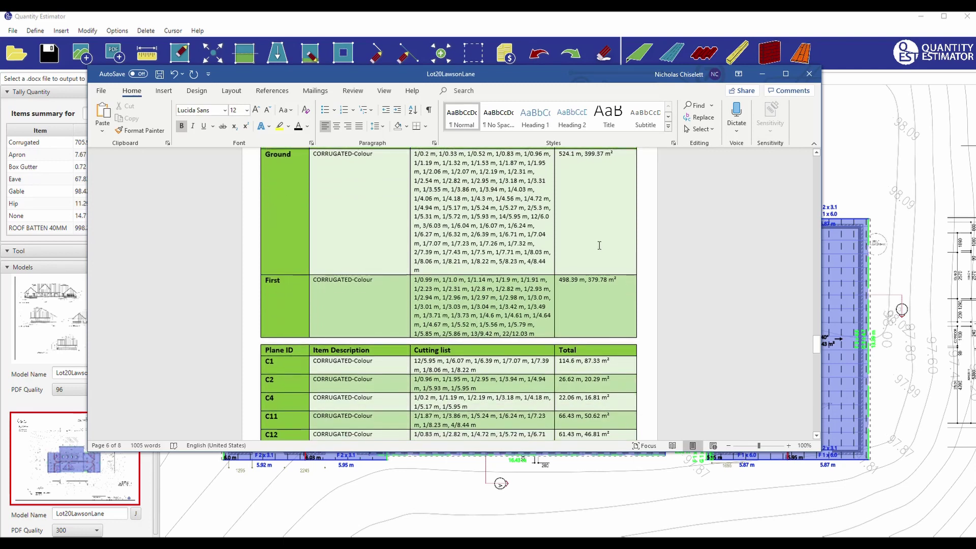
pyautogui.scroll(3, 600, 246)
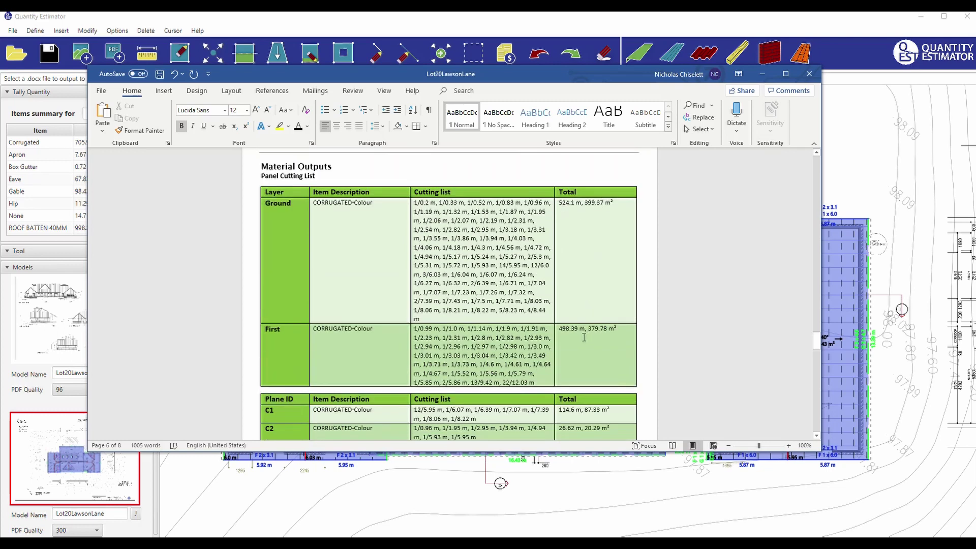
pyautogui.scroll(-7, 584, 337)
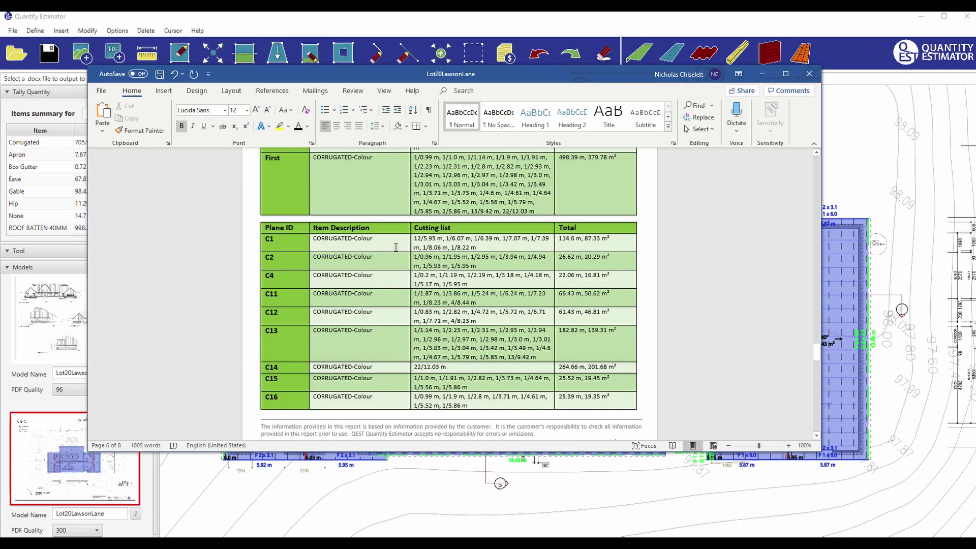
pyautogui.scroll(-14, 396, 248)
pyautogui.scroll(-6, 396, 247)
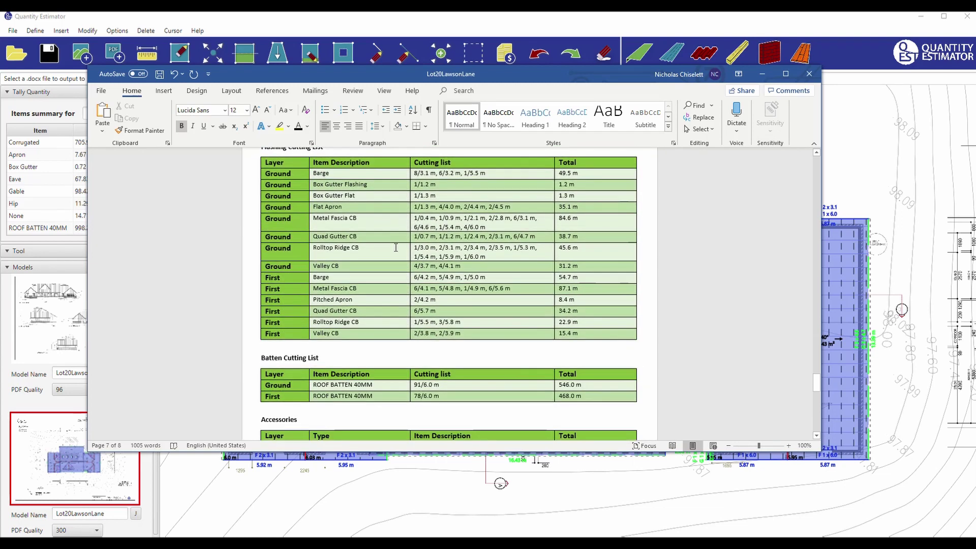
pyautogui.scroll(-6, 366, 349)
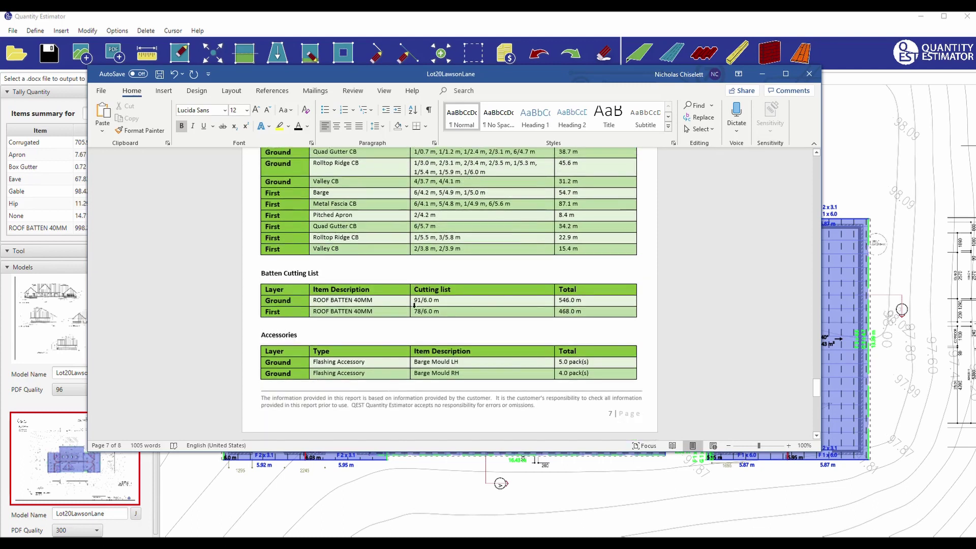
pyautogui.scroll(-8, 403, 246)
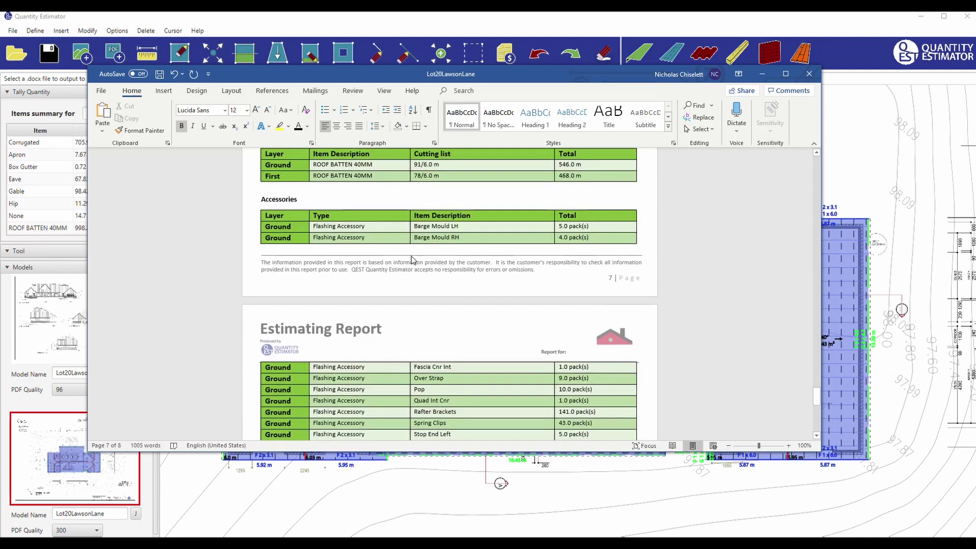
pyautogui.scroll(-10, 410, 257)
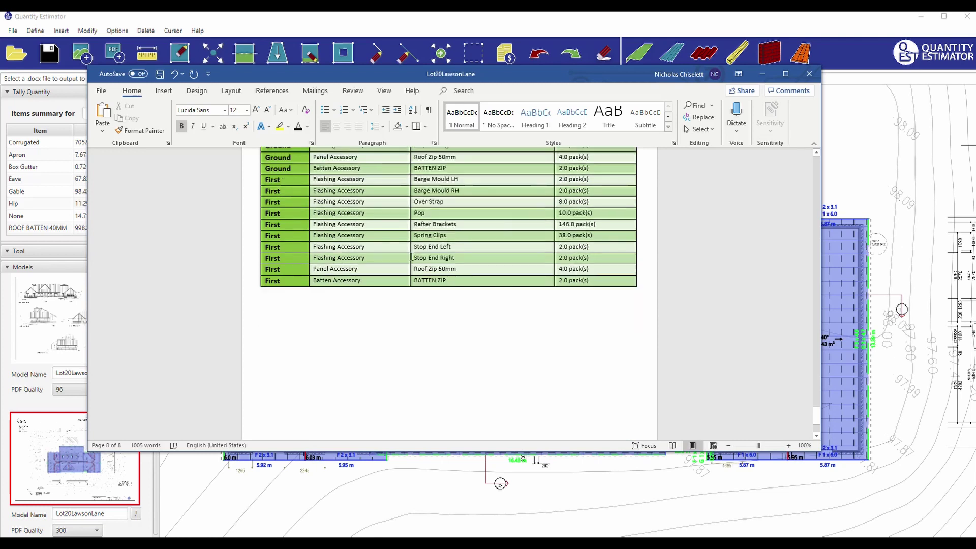
pyautogui.scroll(6, 411, 261)
pyautogui.scroll(10, 407, 276)
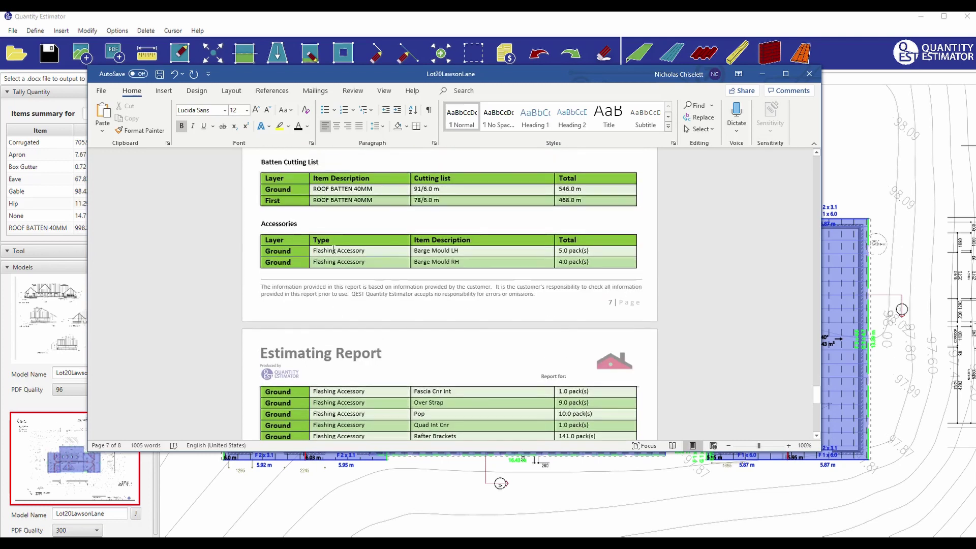
# Insert a page break before the Accessories heading so it starts on page 8, and check it.
pyautogui.click(260, 216)
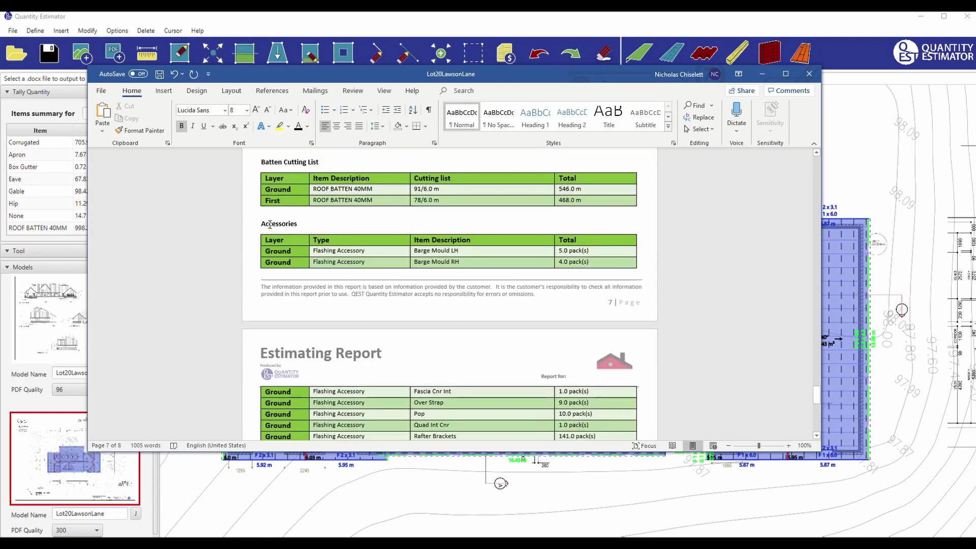
pyautogui.press('Return')
pyautogui.press('Return')
pyautogui.press('Return')
pyautogui.press('Return')
pyautogui.press('Return')
pyautogui.press('Return')
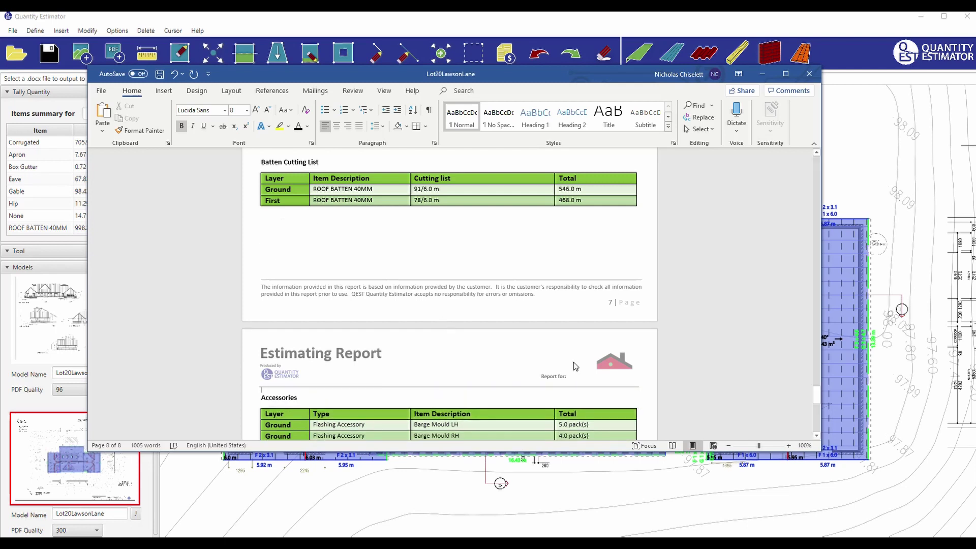
pyautogui.scroll(-15, 573, 362)
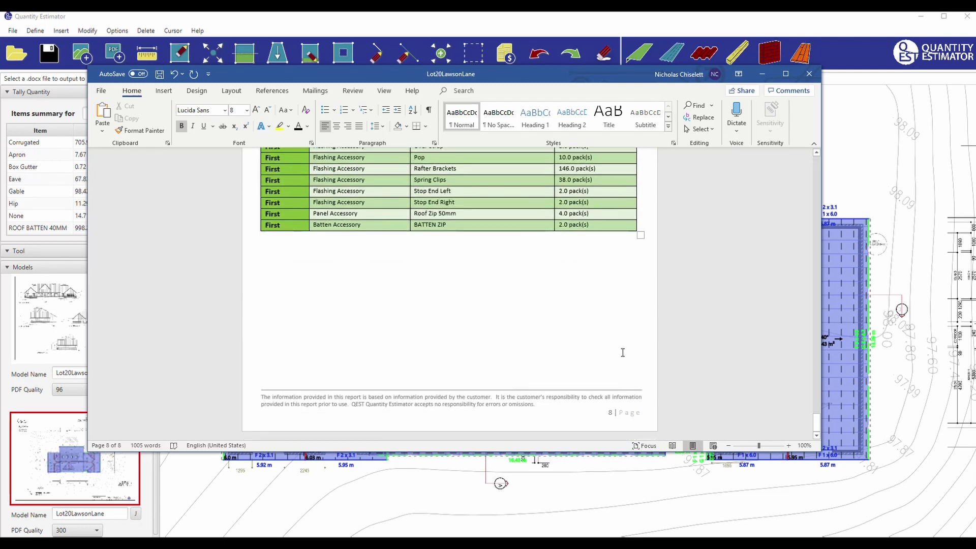